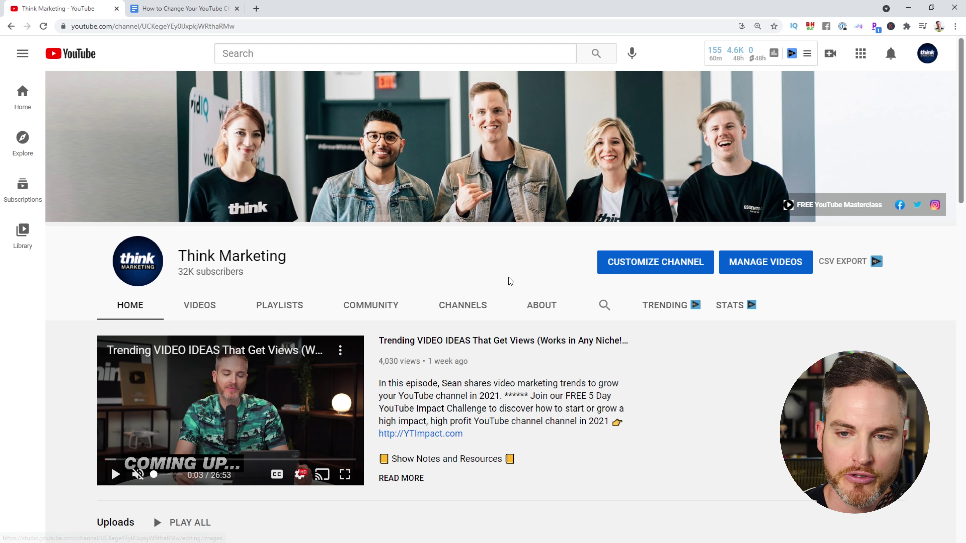
# Step: Go from the channel to Studio's Customization page and open its Basic info tab
pyautogui.click(675, 266)
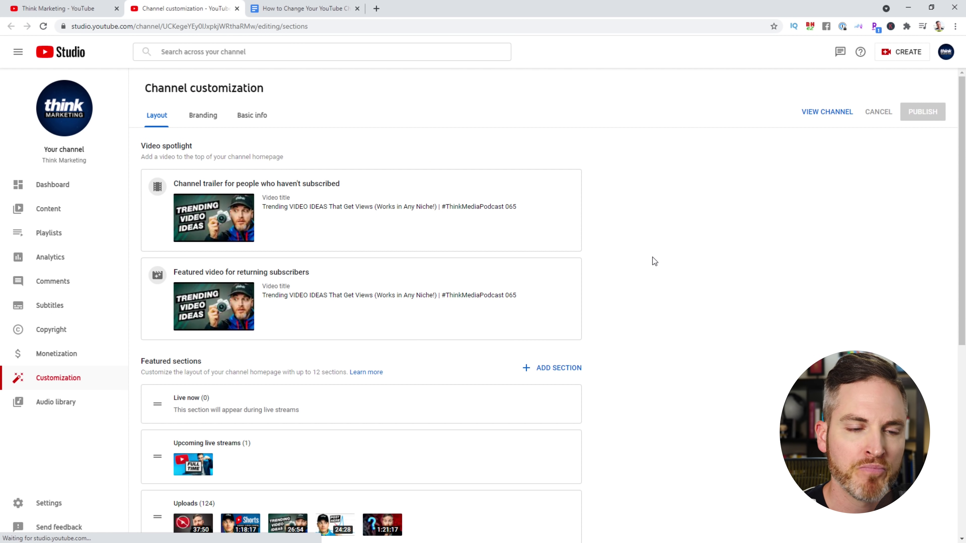
pyautogui.click(52, 191)
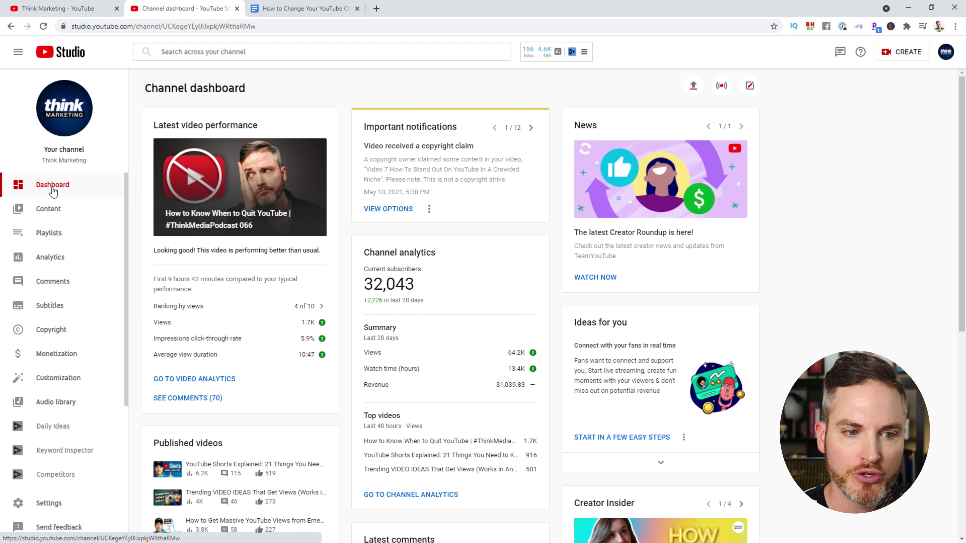
pyautogui.click(32, 382)
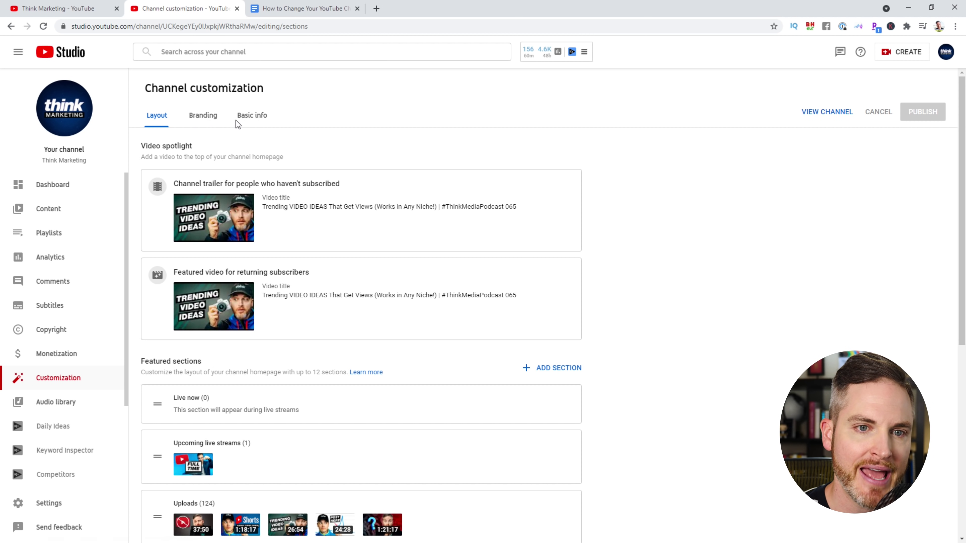
pyautogui.click(253, 120)
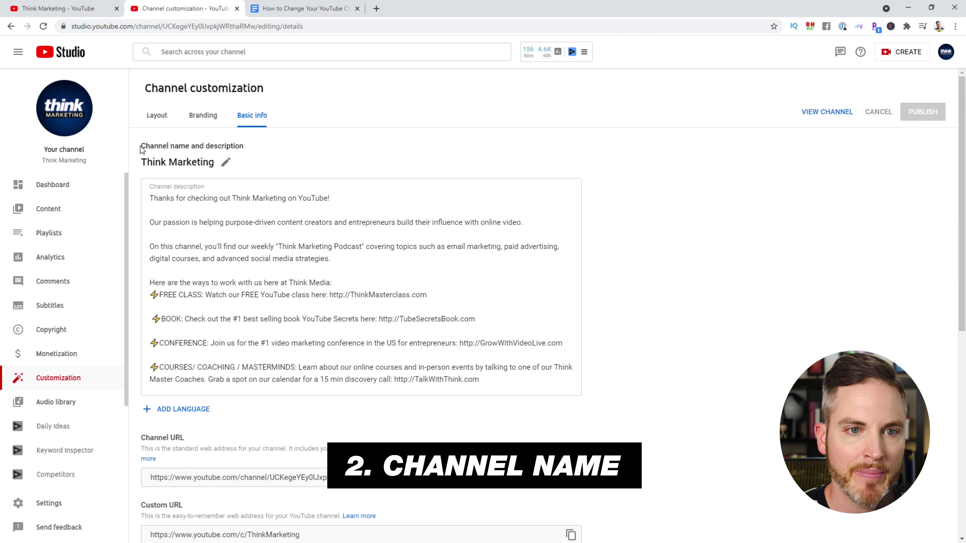
# Step: Edit the channel name, replacing 'Marketing' with 'Media Podcast', and publish the change
pyautogui.moveTo(142, 147); pyautogui.dragTo(232, 144)
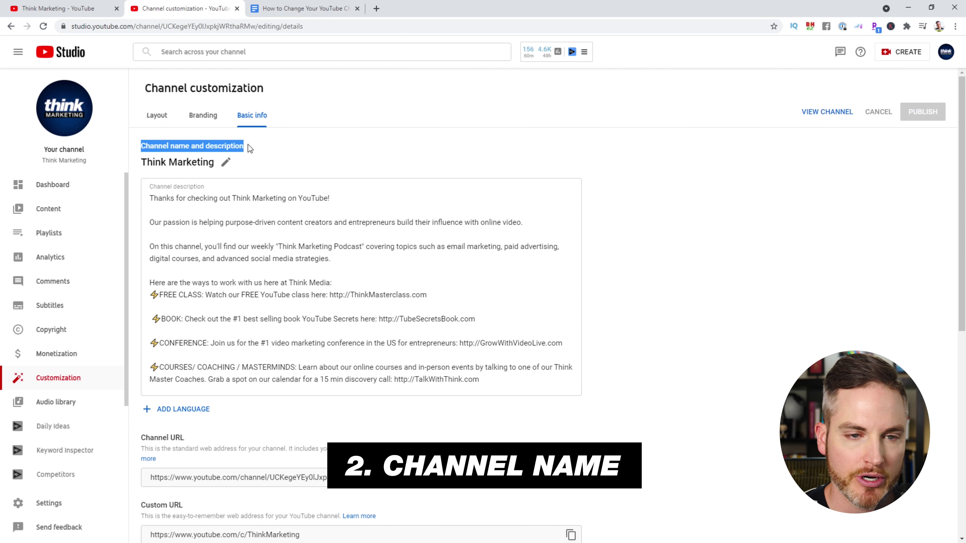
pyautogui.click(226, 162)
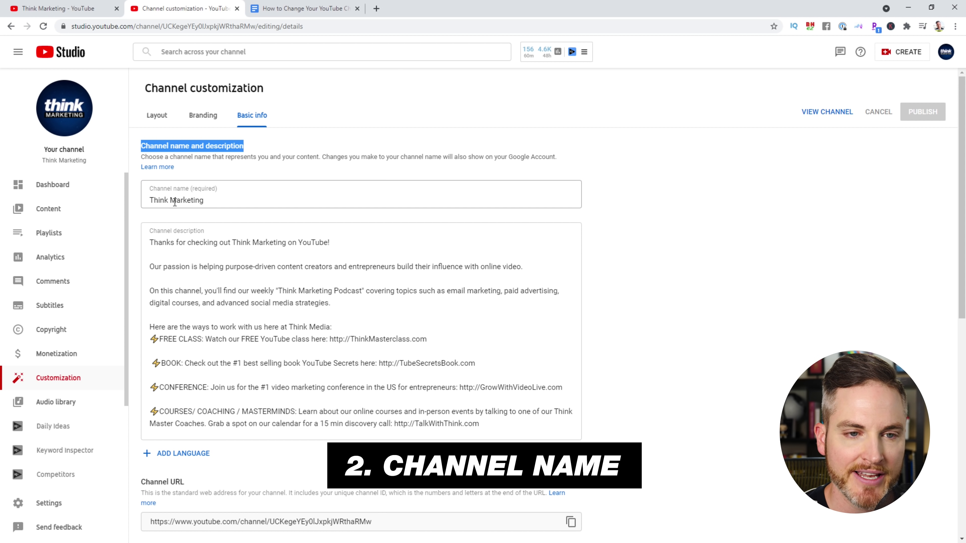
pyautogui.doubleClick(235, 199)
pyautogui.write('Me')
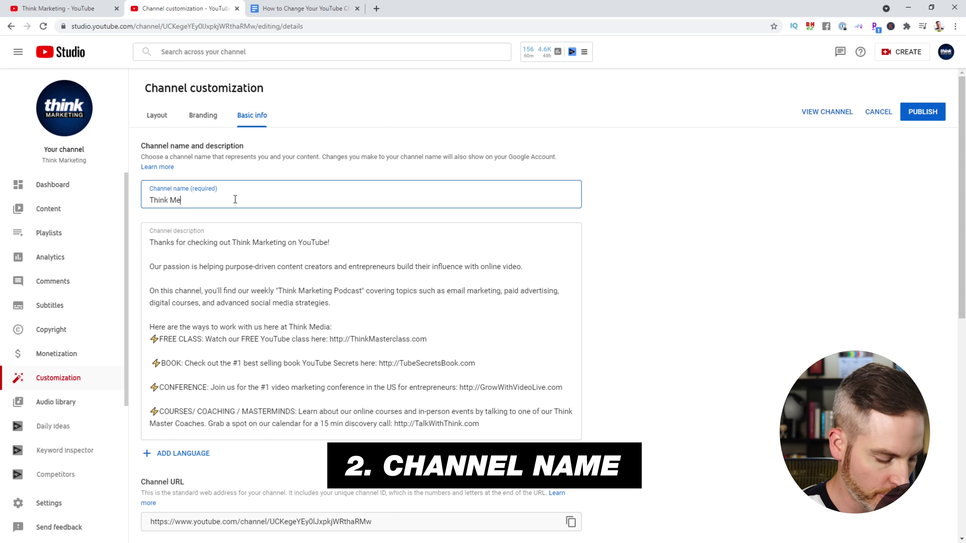
pyautogui.write('dia Podcast')
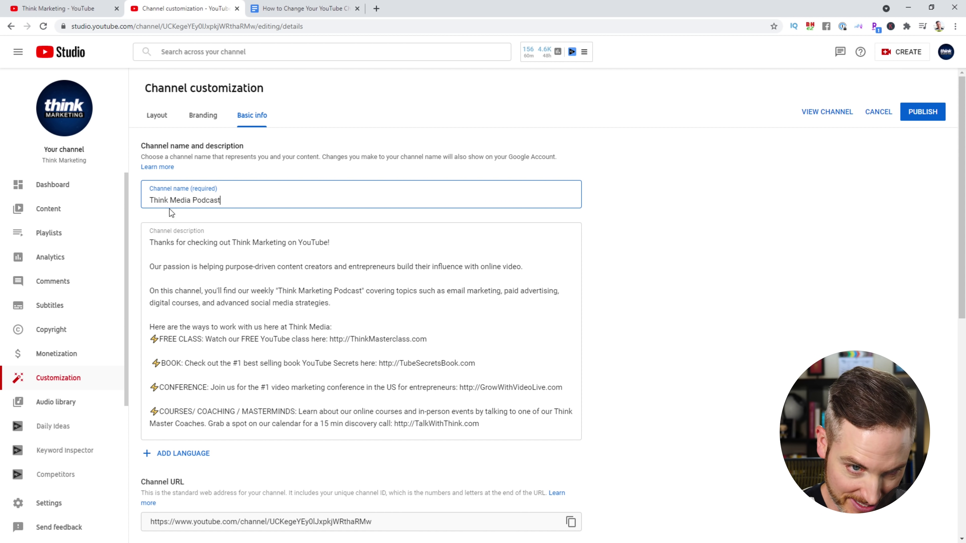
pyautogui.click(932, 117)
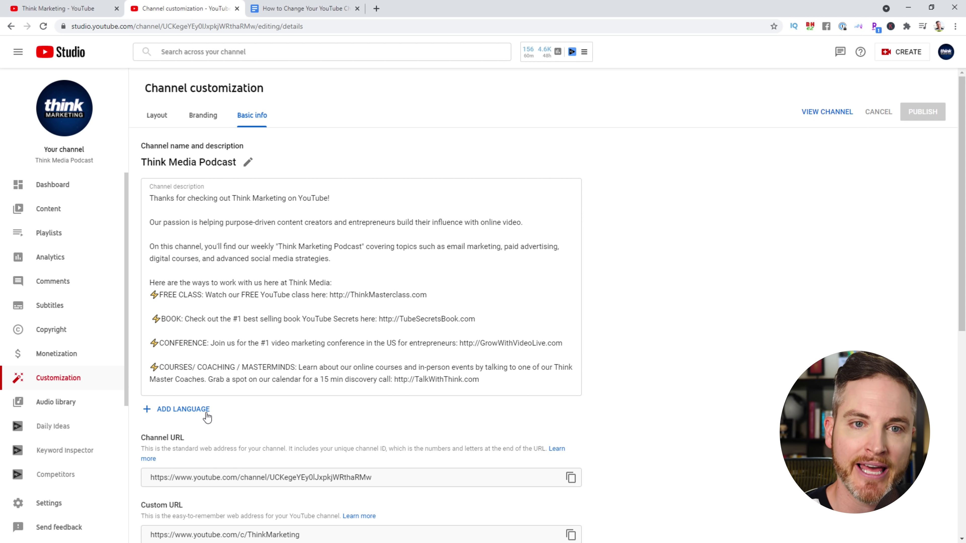
pyautogui.click(182, 409)
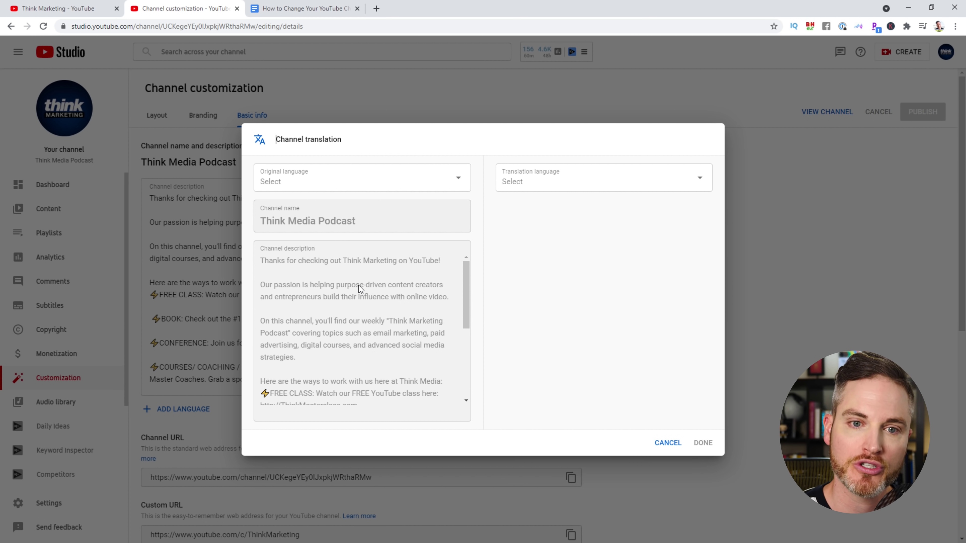
pyautogui.click(667, 444)
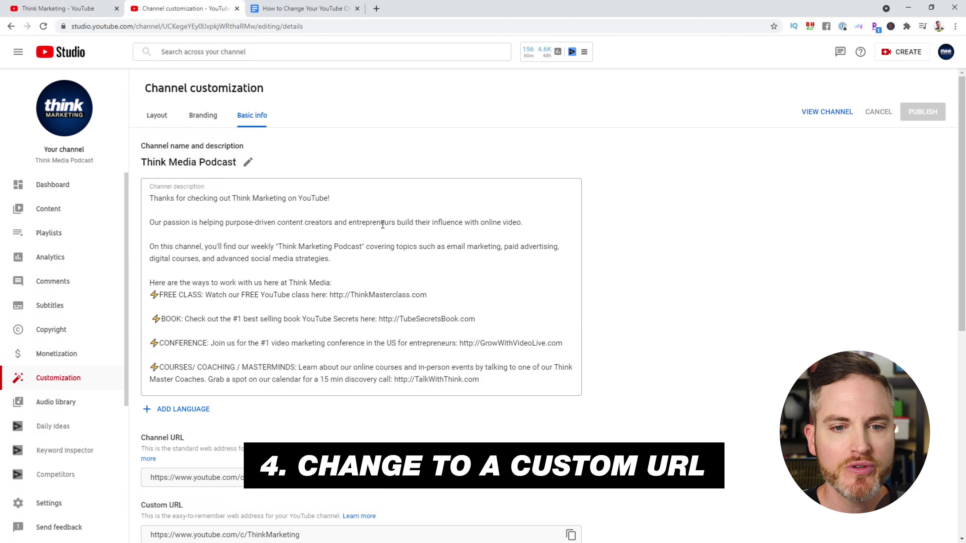
# Step: Scroll down Basic info and select the standard channel URL with its channel ID
pyautogui.scroll(-3, 640, 335)
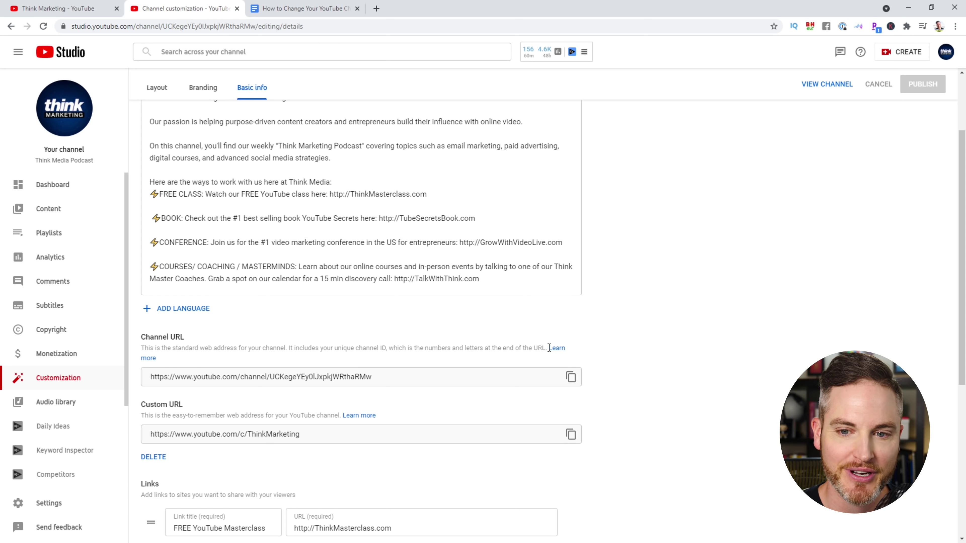
pyautogui.click(225, 377)
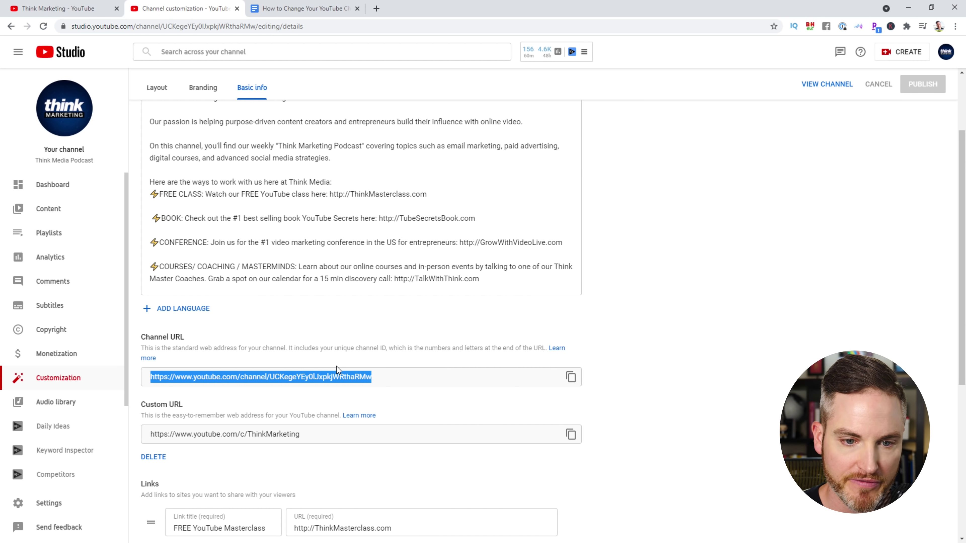
pyautogui.scroll(-1, 337, 366)
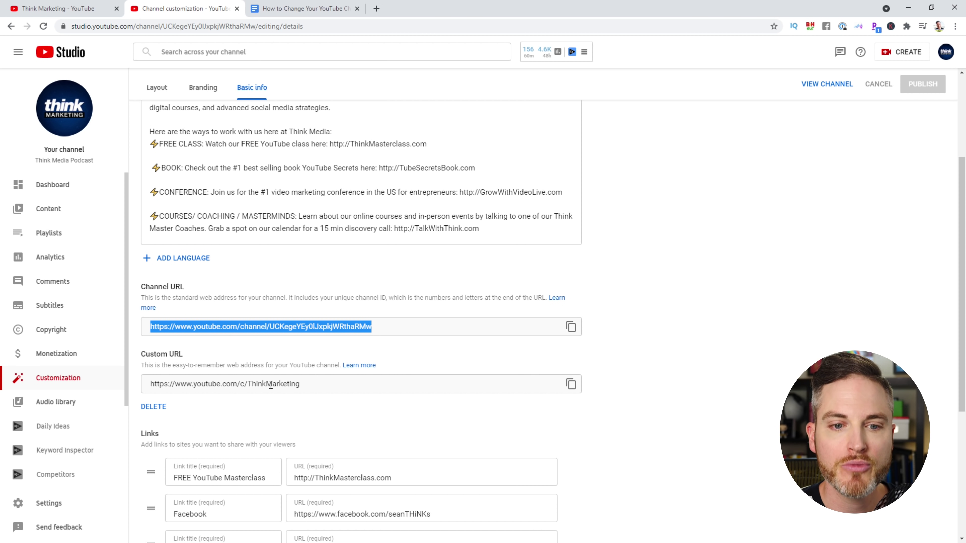
# Step: Select the current text in the Custom URL field
pyautogui.tripleClick(339, 389)
pyautogui.click(338, 389)
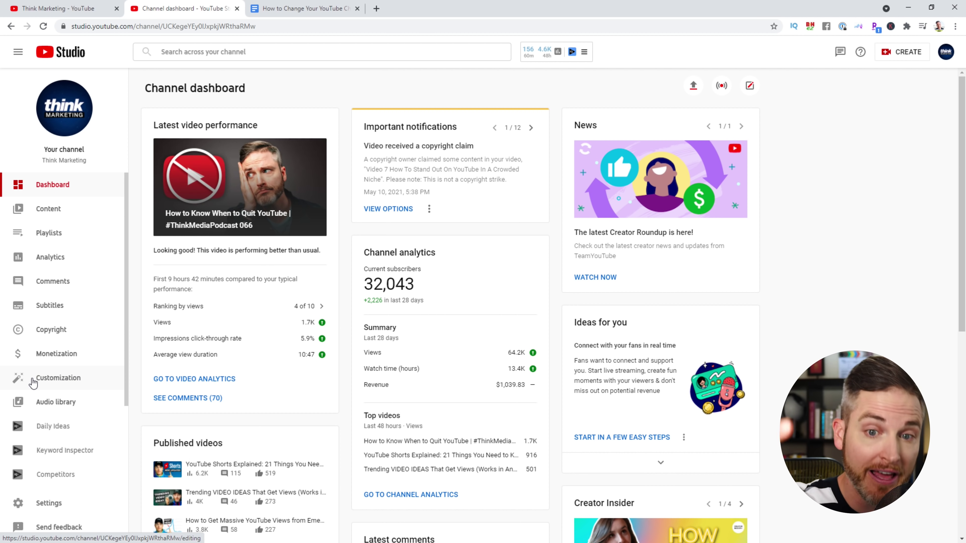
# Step: Return to Customization's Basic info tab and scroll down to the Custom URL field
pyautogui.click(33, 382)
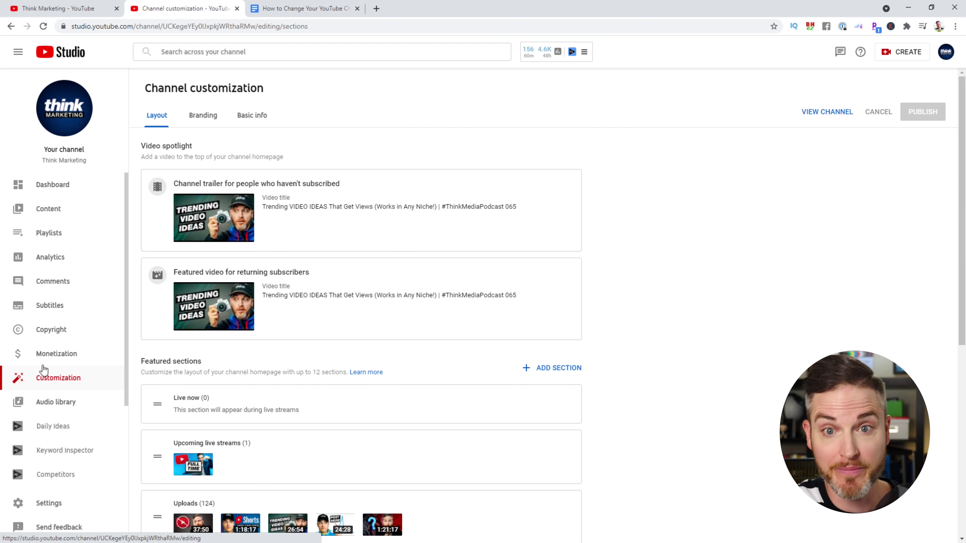
pyautogui.click(253, 123)
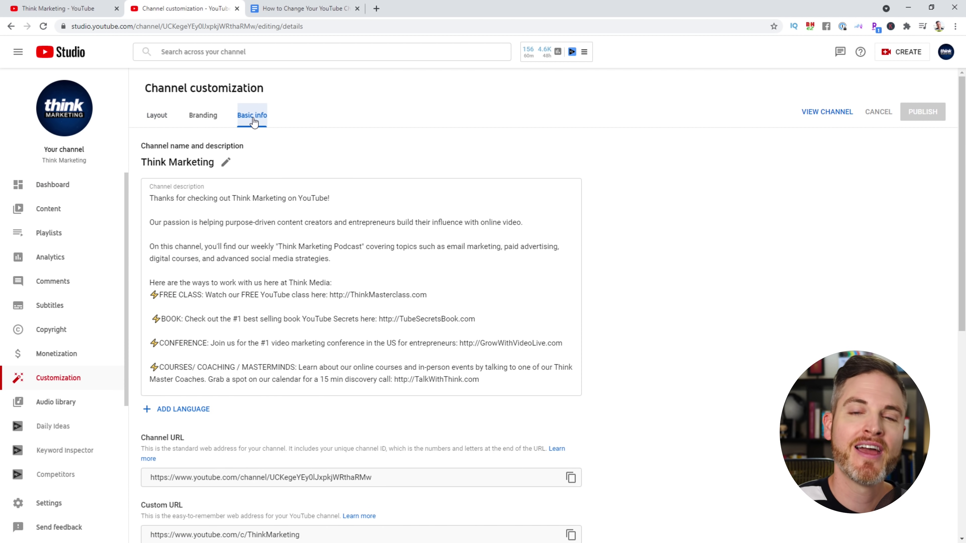
pyautogui.scroll(-4, 335, 381)
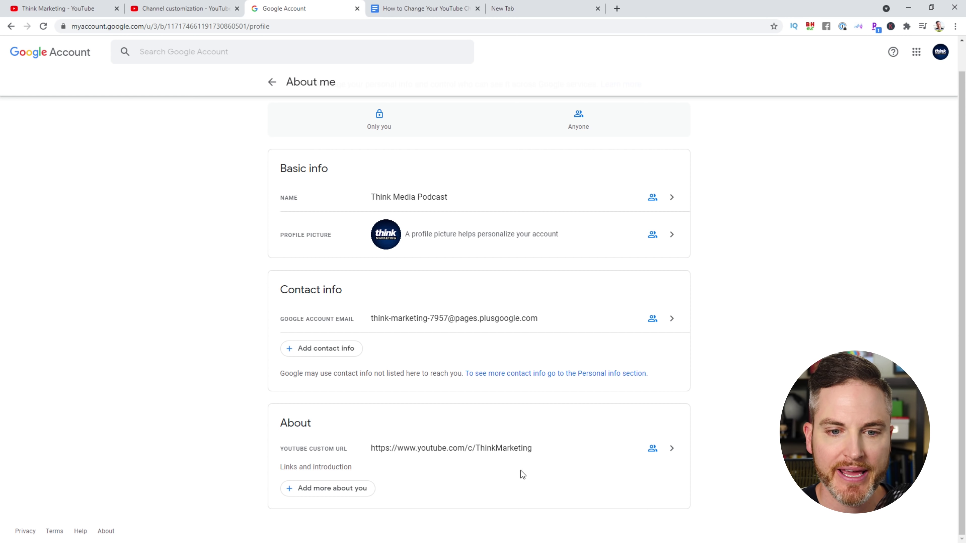
# Step: Remove the ThinkMarketing custom URL in Google Account, refresh, and return to the Studio tab
pyautogui.click(671, 449)
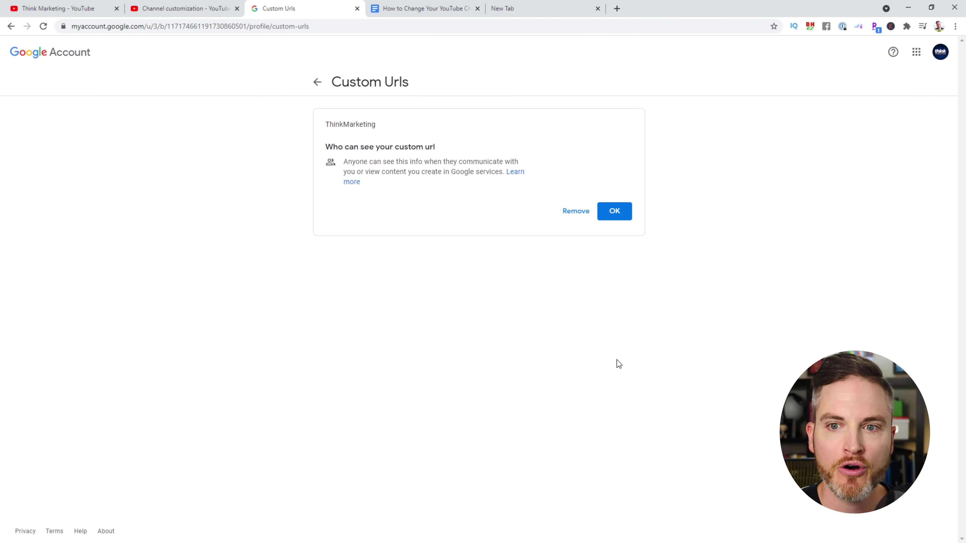
pyautogui.click(574, 212)
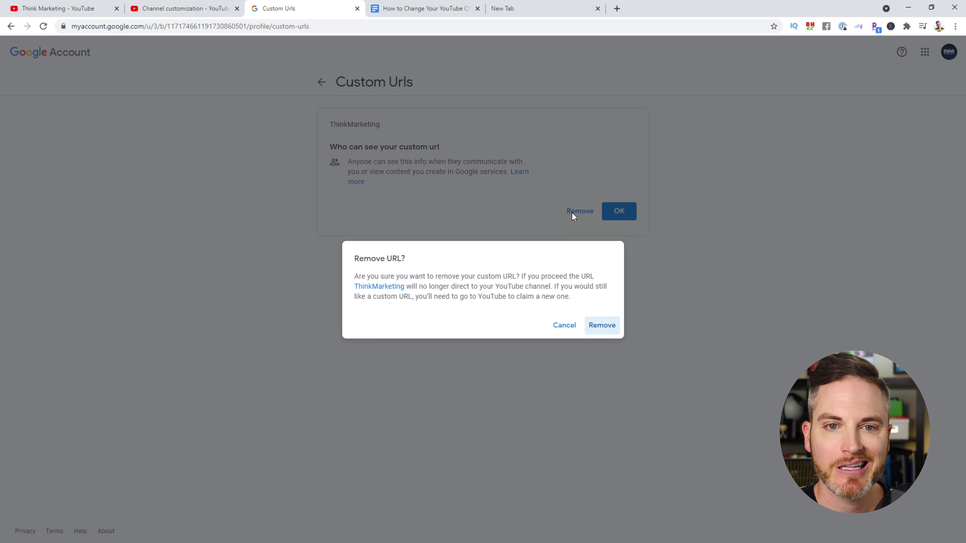
pyautogui.click(613, 324)
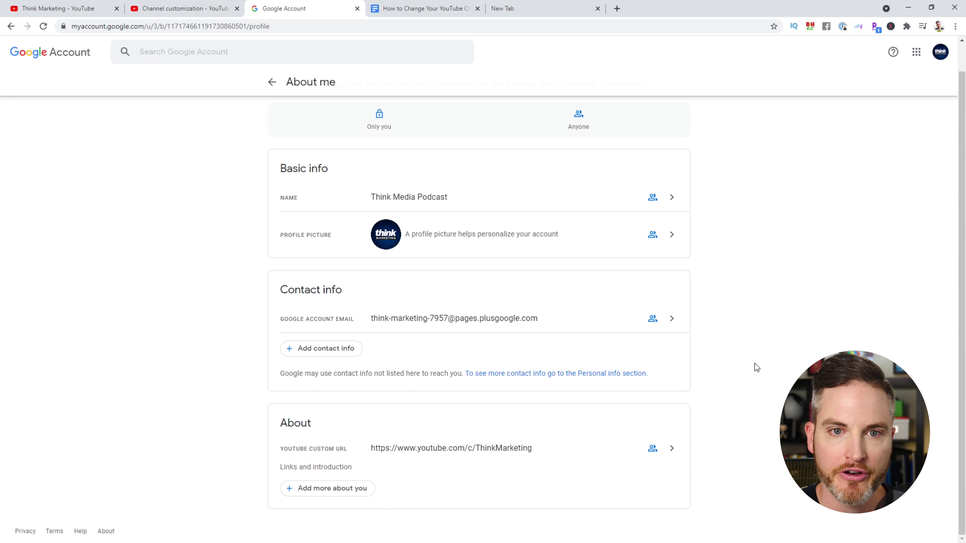
pyautogui.click(43, 26)
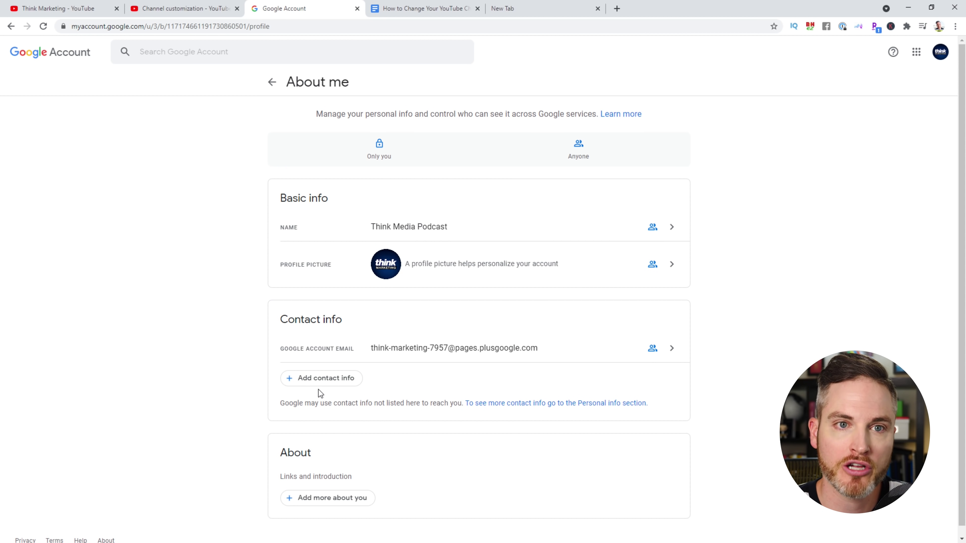
pyautogui.click(206, 6)
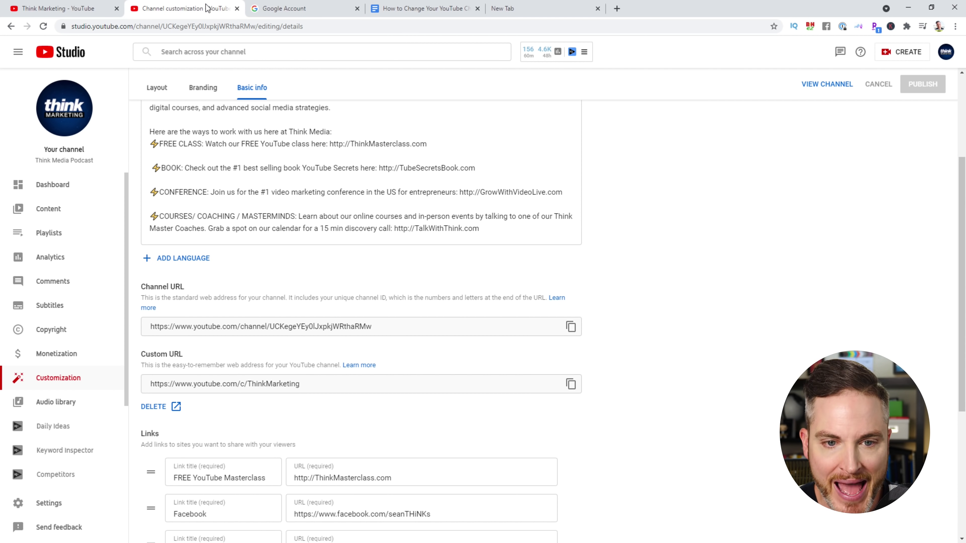
# Step: Reload Basic info and open the custom URL choices, which now include ThinkMediaPodcast
pyautogui.click(43, 27)
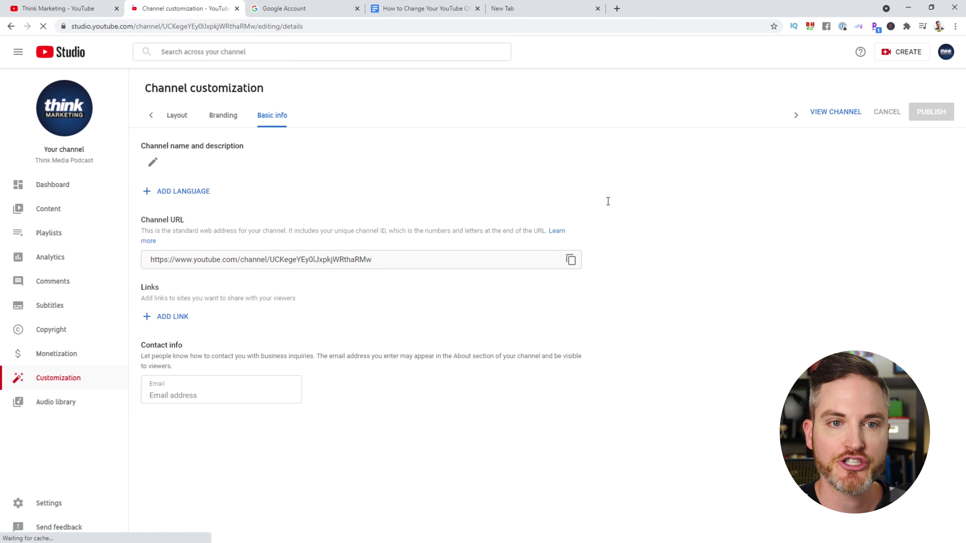
pyautogui.scroll(-3, 691, 272)
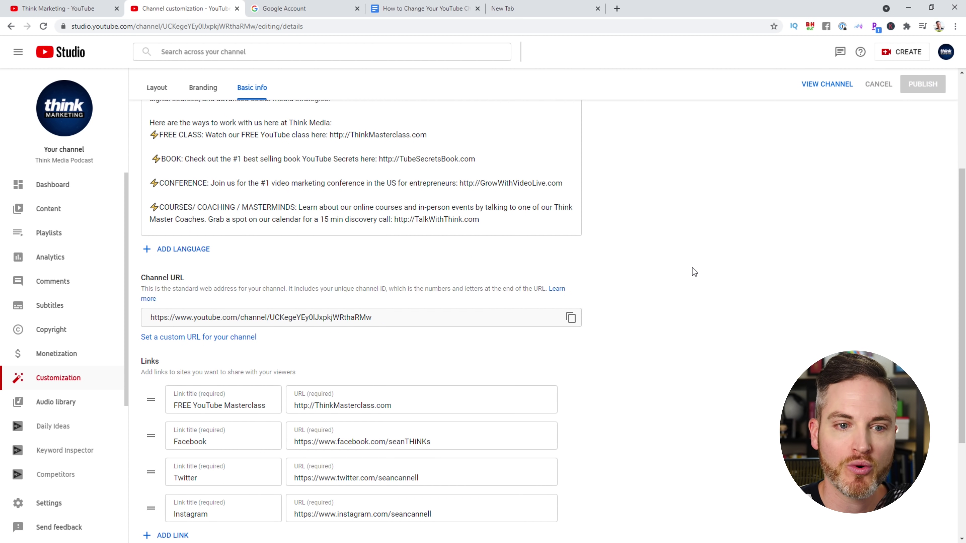
pyautogui.click(205, 337)
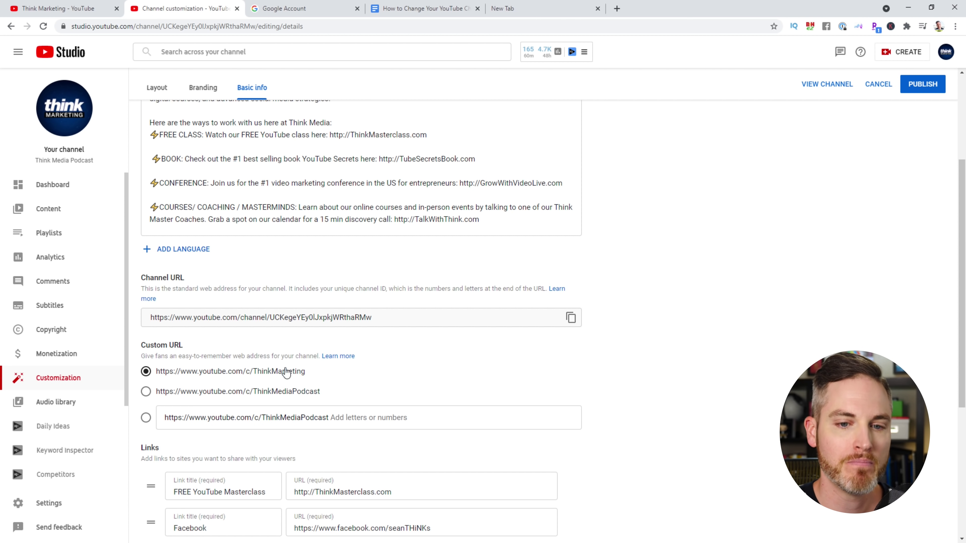
# Step: Choose youtube.com/c/ThinkMediaPodcast as the custom URL, then publish and confirm it
pyautogui.click(300, 392)
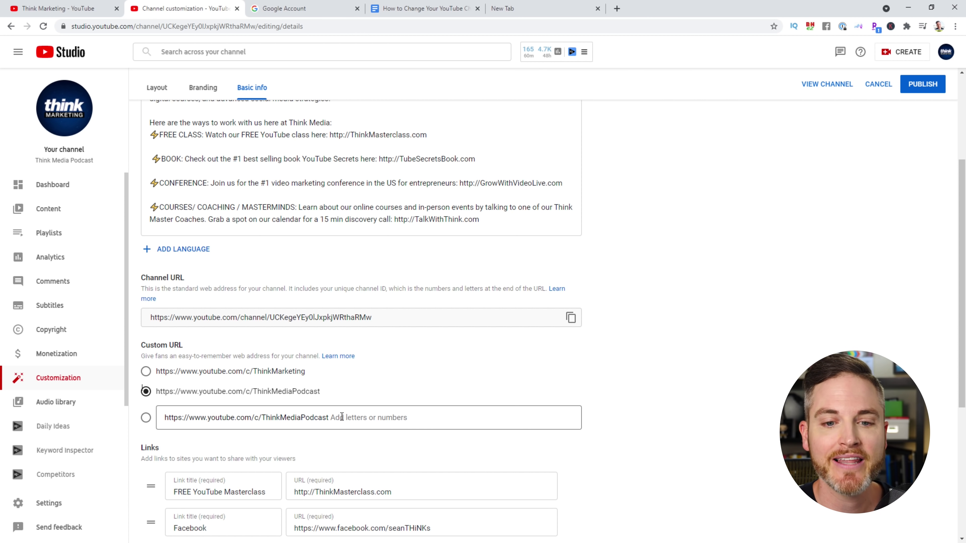
pyautogui.click(149, 418)
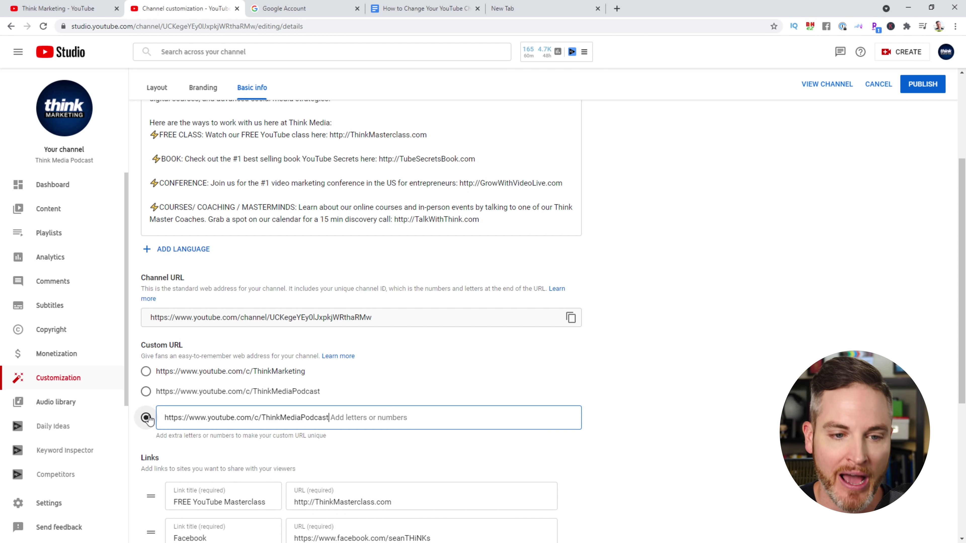
pyautogui.click(146, 394)
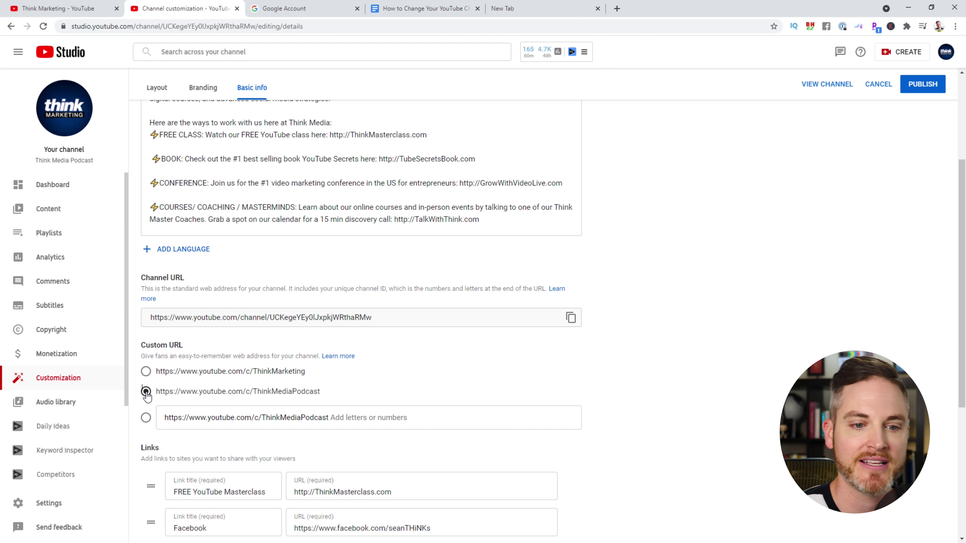
pyautogui.click(932, 87)
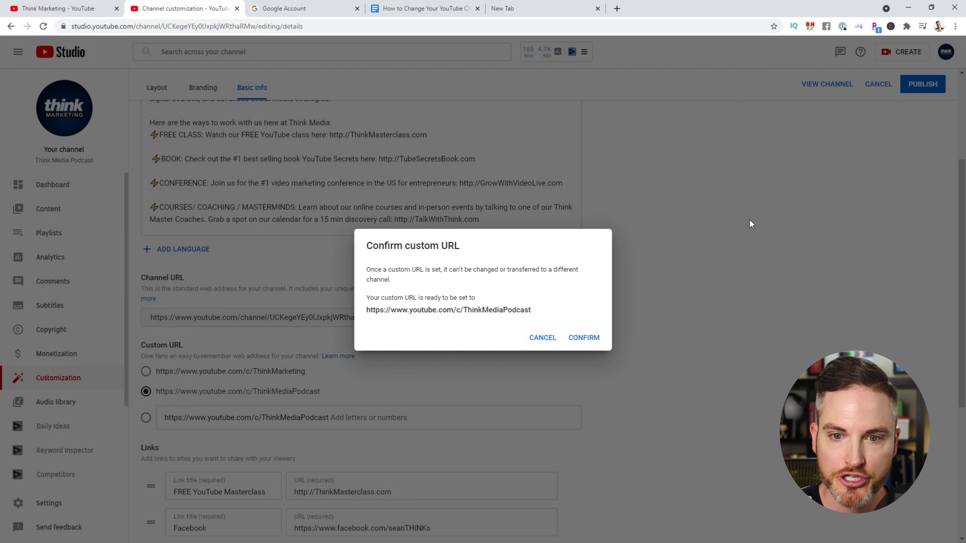
pyautogui.click(587, 338)
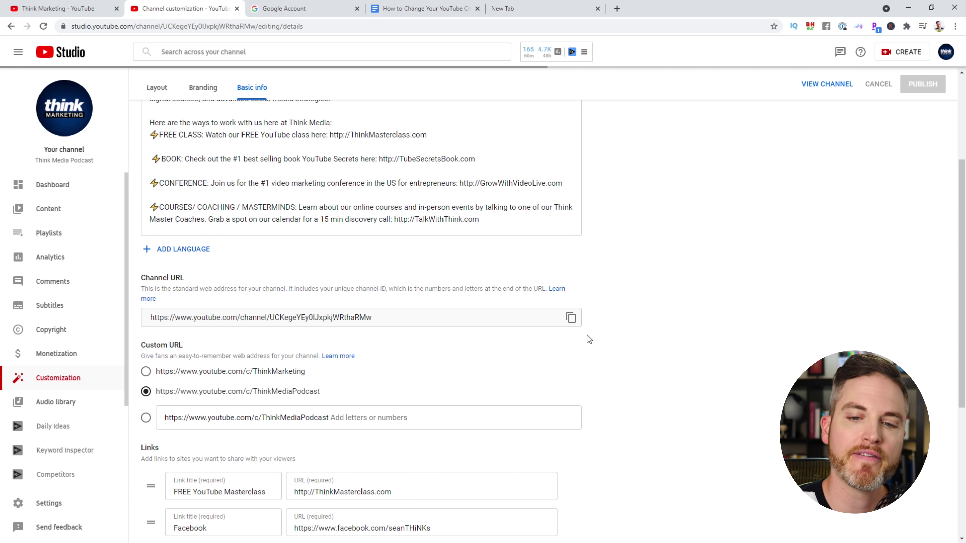